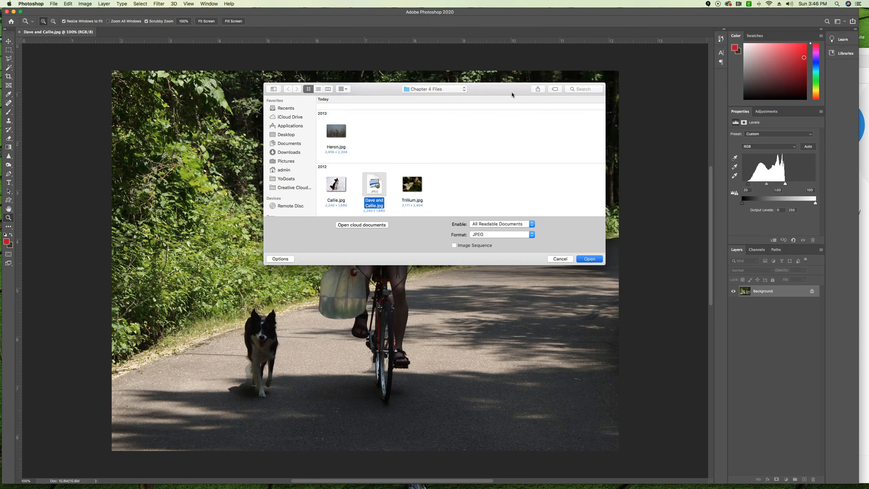
Dismiss the Open dialog without choosing a file and add a Levels adjustment layer above the Background layer
click(556, 54)
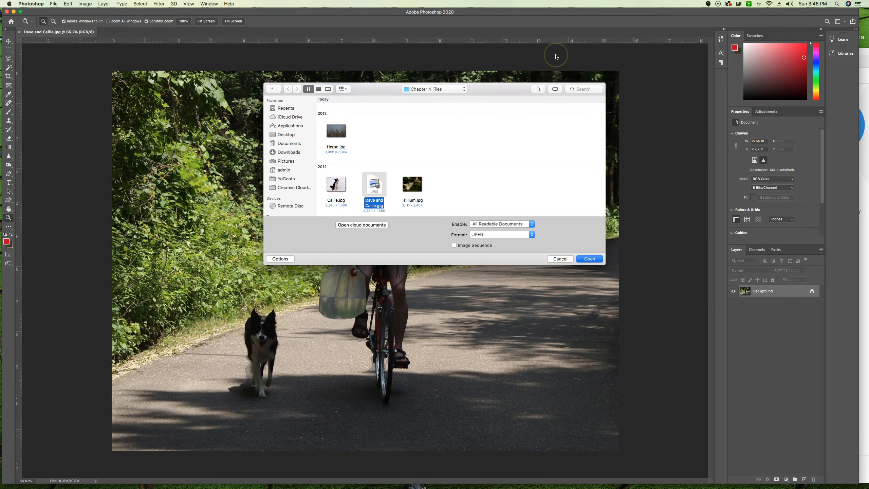
click(562, 258)
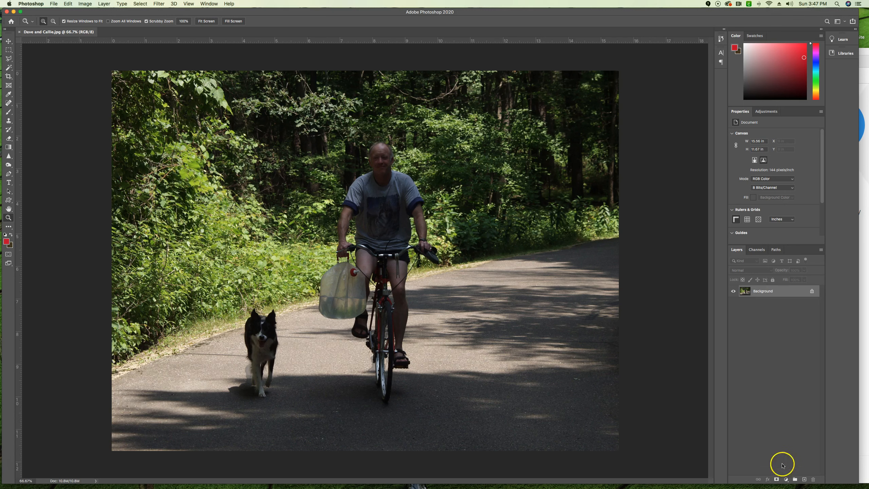
click(786, 480)
click(805, 377)
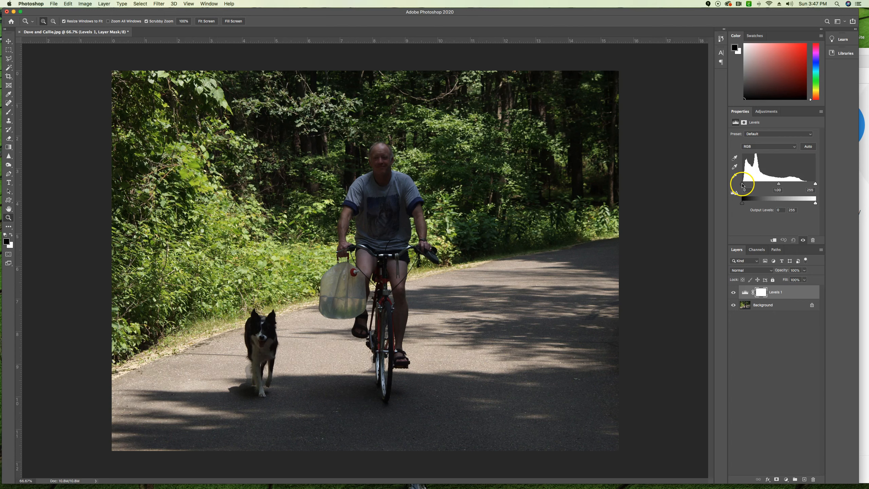
Brighten the photo in the Levels adjustment by raising the black point slightly and setting the midtones to 1.81 and the white point to 223
drag(743, 184, 743, 185)
drag(815, 184, 801, 184)
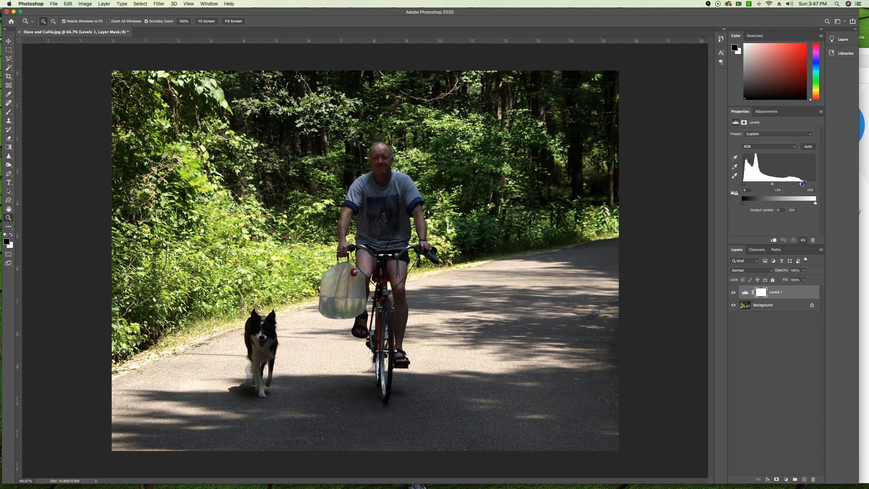
mouse_move(802, 184)
mouse_down()
mouse_move(782, 184)
mouse_move(803, 182)
mouse_up()
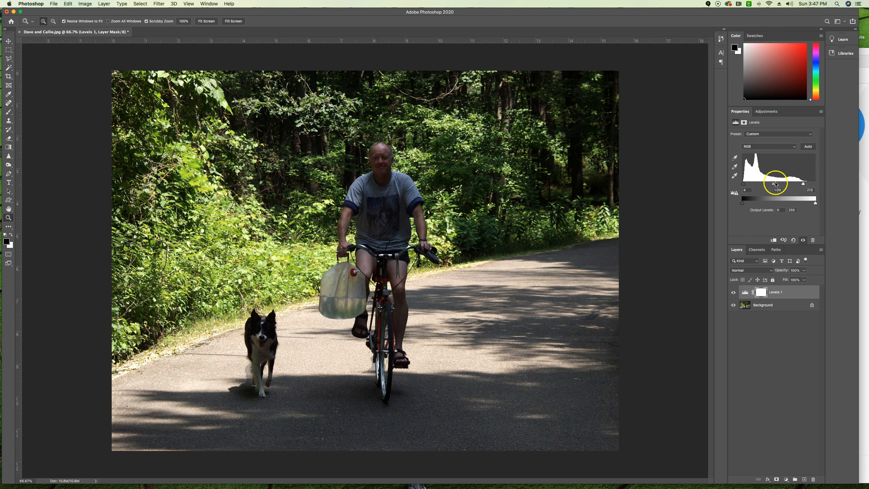
drag(774, 185, 761, 184)
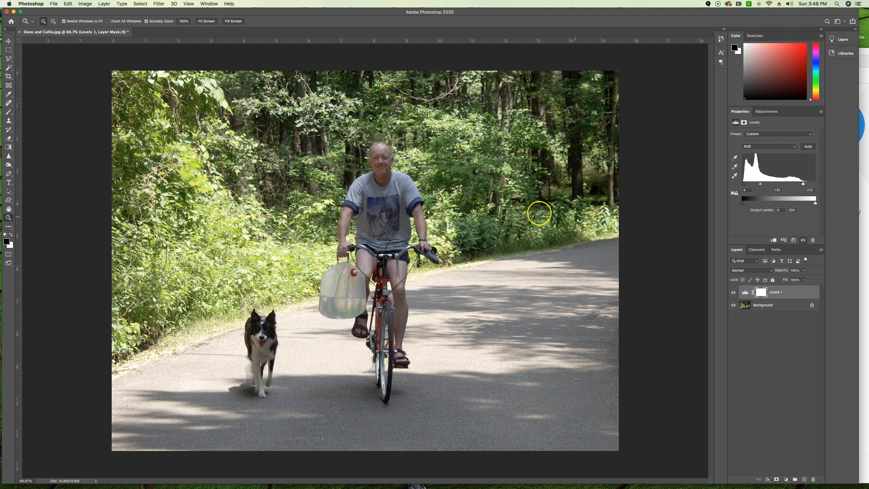
drag(803, 184, 804, 184)
drag(743, 184, 744, 185)
drag(746, 185, 745, 185)
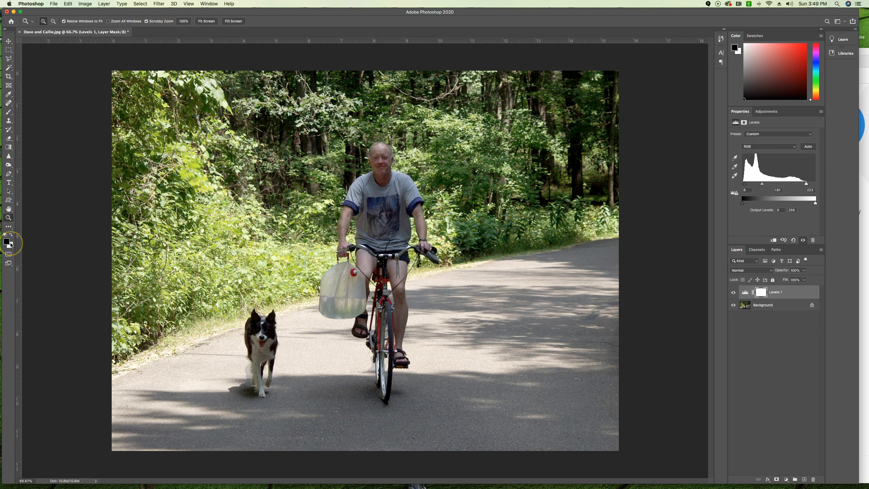
Activate the Brush tool with the Soft Round preset from General Brushes
click(13, 247)
click(10, 113)
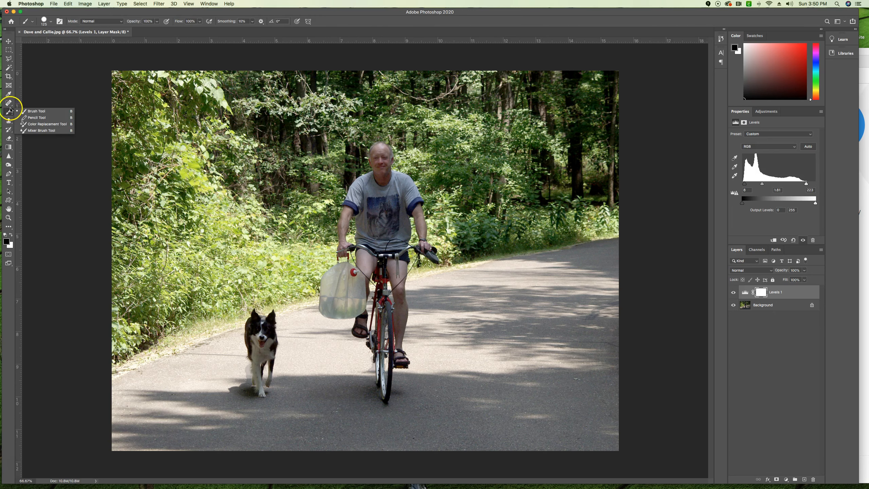
click(31, 111)
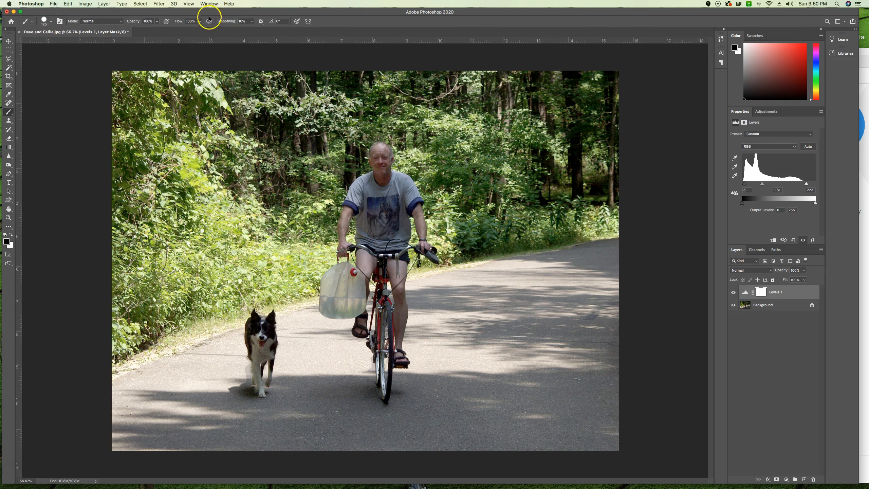
click(51, 24)
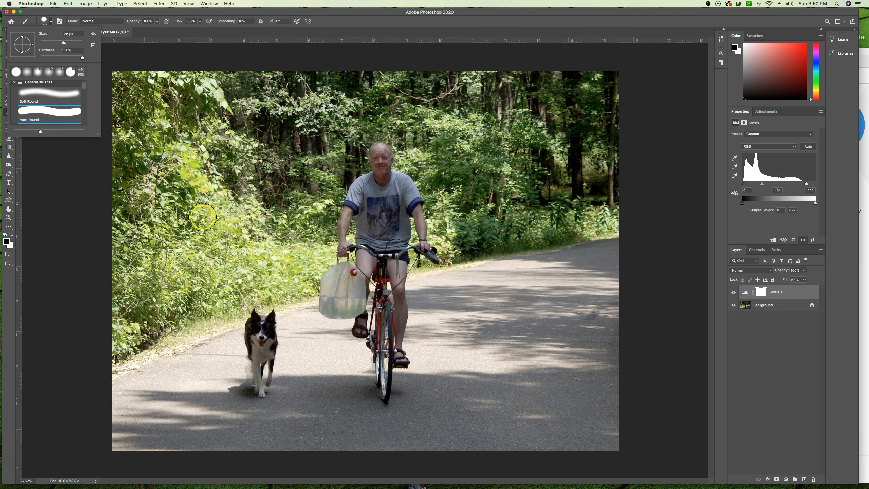
click(52, 92)
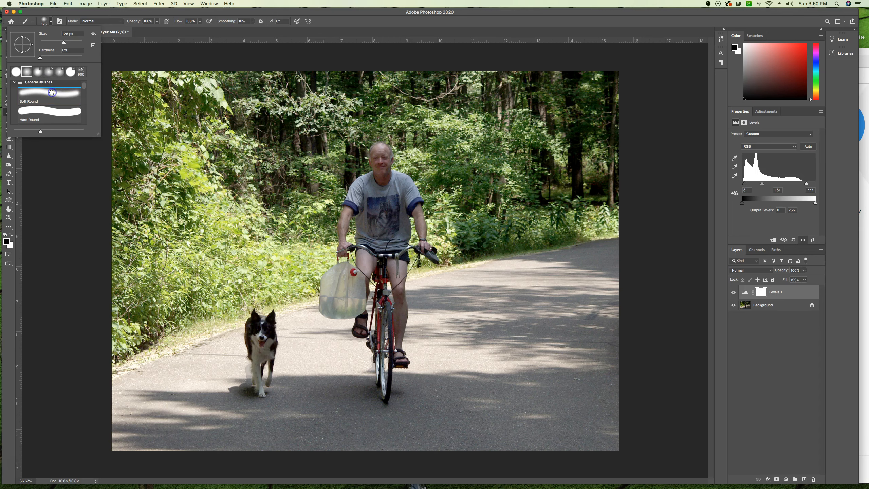
key(Return)
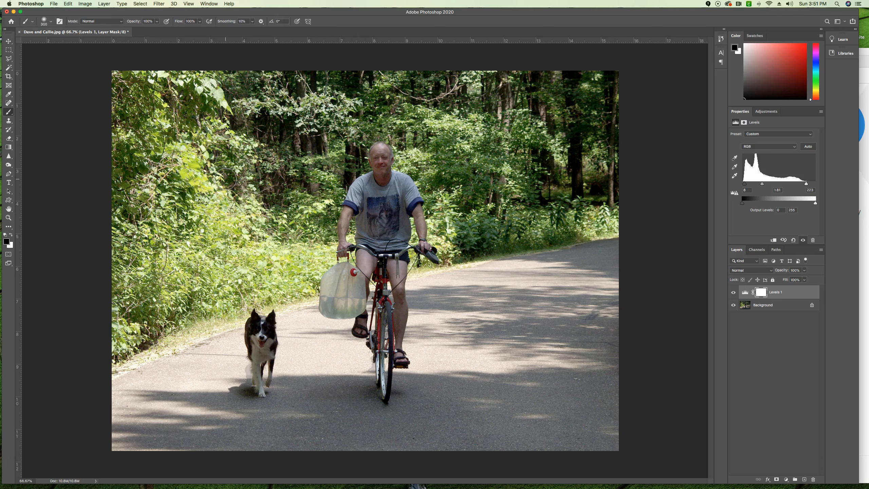
Enlarge the brush to 600 px and paint black on the Levels mask over the trees on both sides of the cyclist
key(bracketright)
key(bracketleft)
key(bracketleft)
click(675, 331)
mouse_move(118, 121)
mouse_down()
mouse_move(207, 137)
mouse_move(176, 234)
mouse_move(222, 217)
mouse_move(243, 229)
mouse_move(291, 220)
mouse_move(309, 90)
mouse_up()
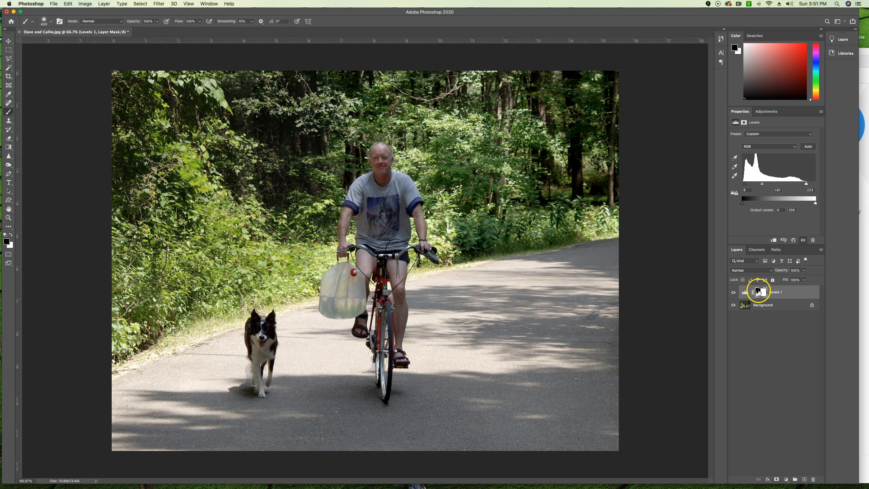
mouse_move(123, 275)
mouse_down()
mouse_move(263, 239)
mouse_move(144, 298)
mouse_move(289, 233)
mouse_move(294, 250)
mouse_up()
mouse_move(325, 83)
mouse_down()
mouse_move(451, 99)
mouse_move(471, 87)
mouse_move(508, 133)
mouse_move(582, 178)
mouse_move(561, 208)
mouse_move(510, 217)
mouse_move(427, 150)
mouse_move(438, 133)
mouse_move(474, 222)
mouse_up()
Reduce the brush to 150 px and paint black on the mask over the foliage close to the cyclist's head, handlebar and bag
key([)
key([)
key([)
key([)
key([)
click(410, 156)
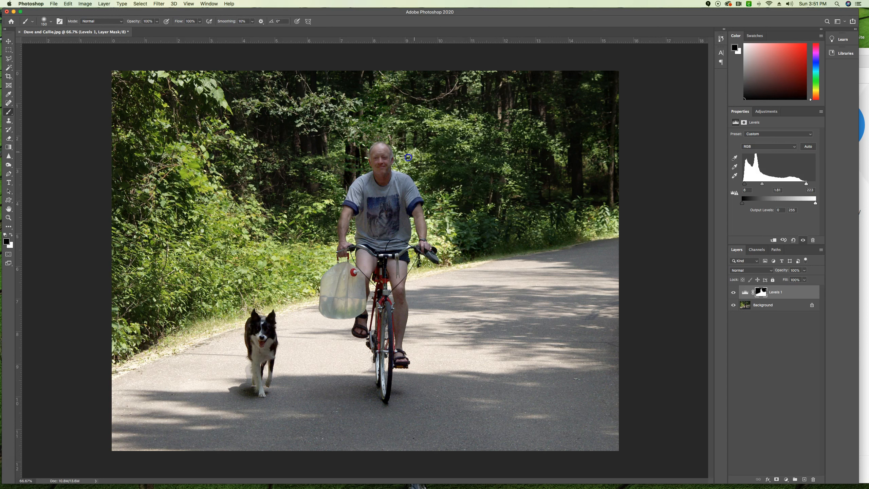
click(453, 236)
drag(288, 262, 305, 207)
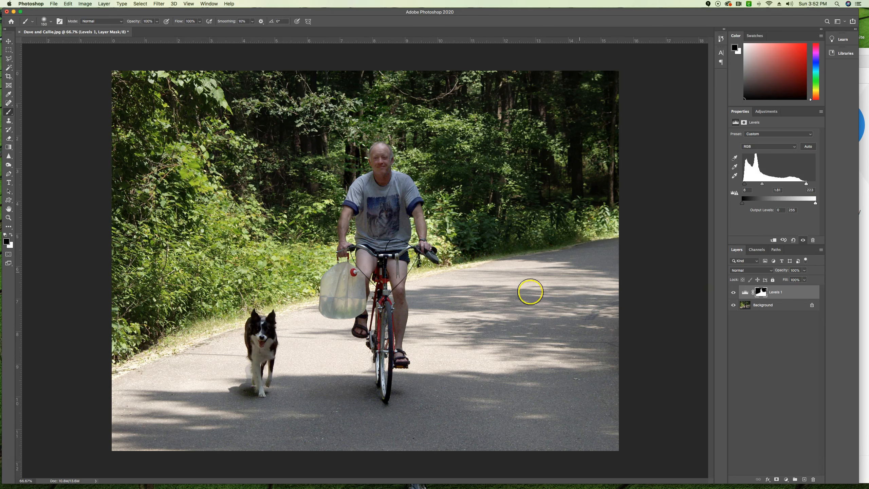
Try painting black on the mask over the lower-right part of the road, and undo the stroke
mouse_move(532, 438)
mouse_down()
mouse_move(629, 426)
mouse_move(542, 433)
mouse_move(555, 405)
mouse_move(688, 395)
mouse_up()
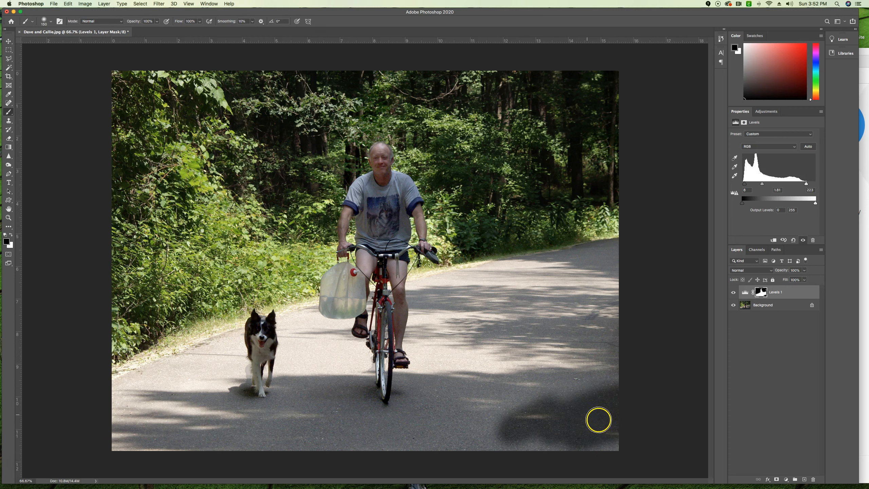
key(super+z)
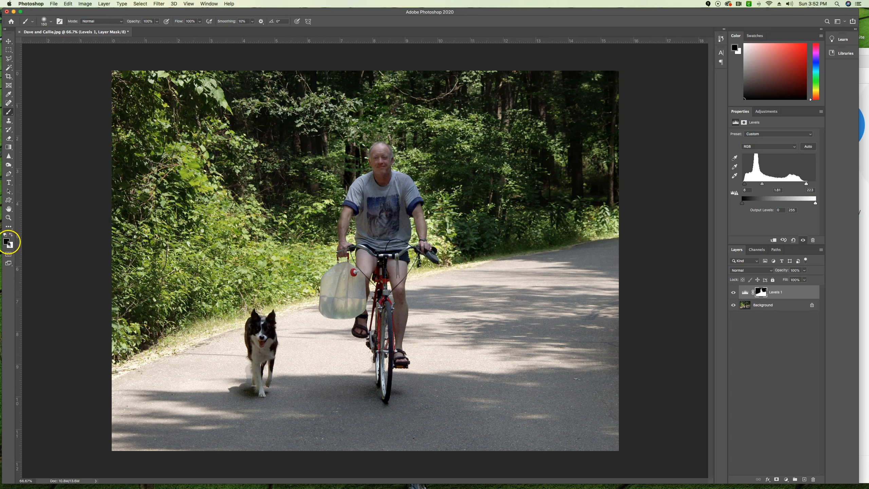
Set the foreground color to the dark gray 5f5e5e and return to the Brush tool
click(7, 242)
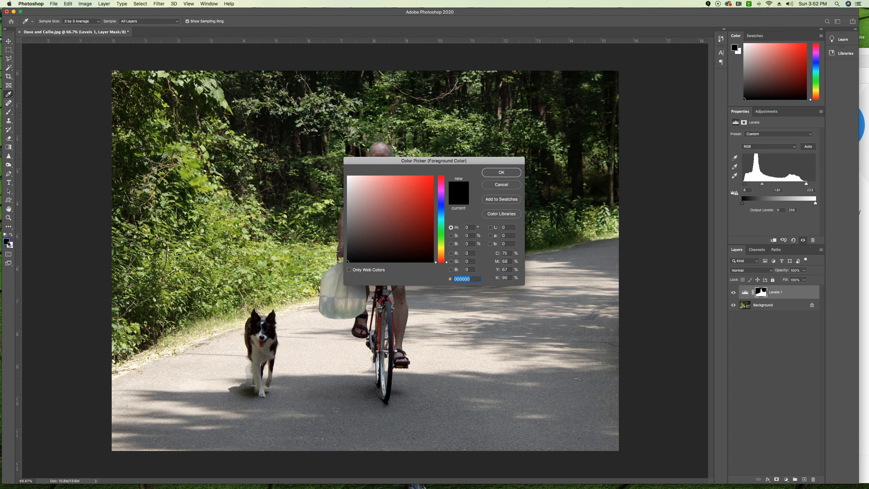
click(348, 218)
drag(348, 218, 349, 198)
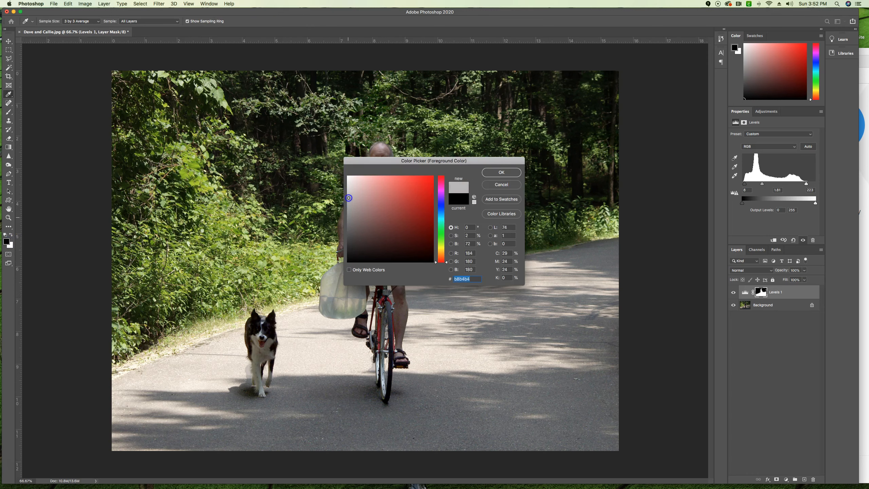
click(385, 211)
click(420, 205)
click(371, 230)
click(377, 194)
click(395, 204)
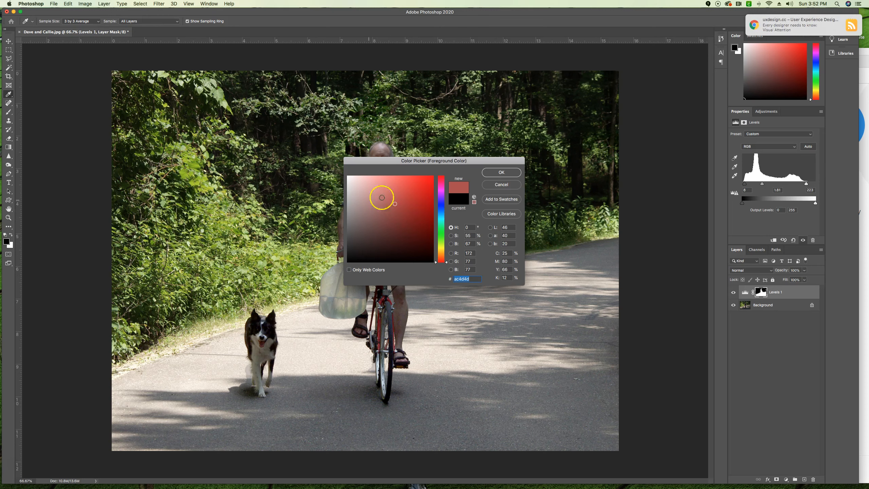
click(377, 179)
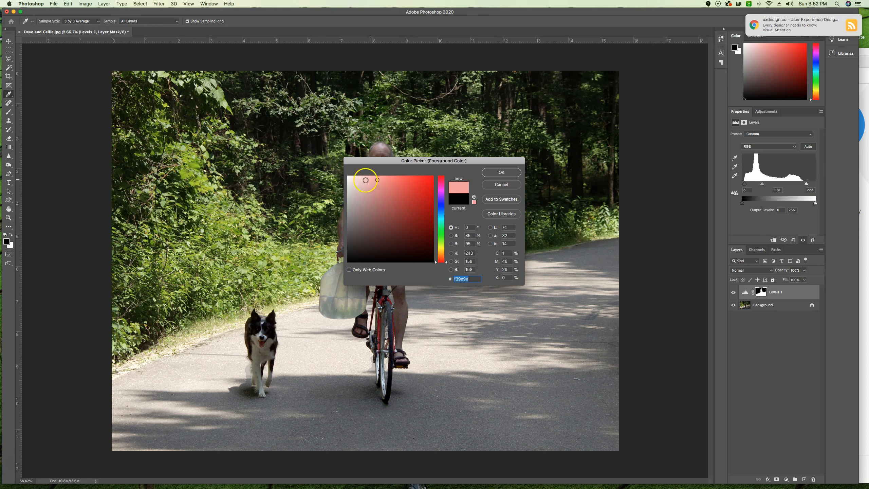
click(352, 180)
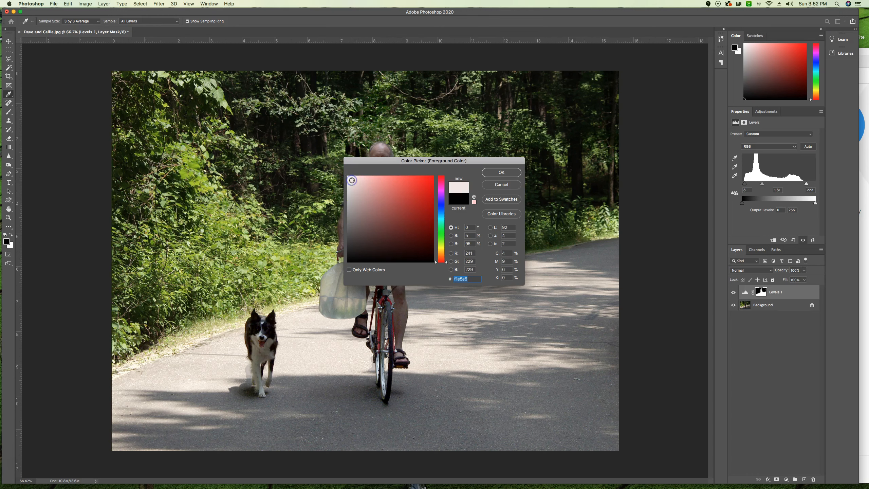
click(431, 180)
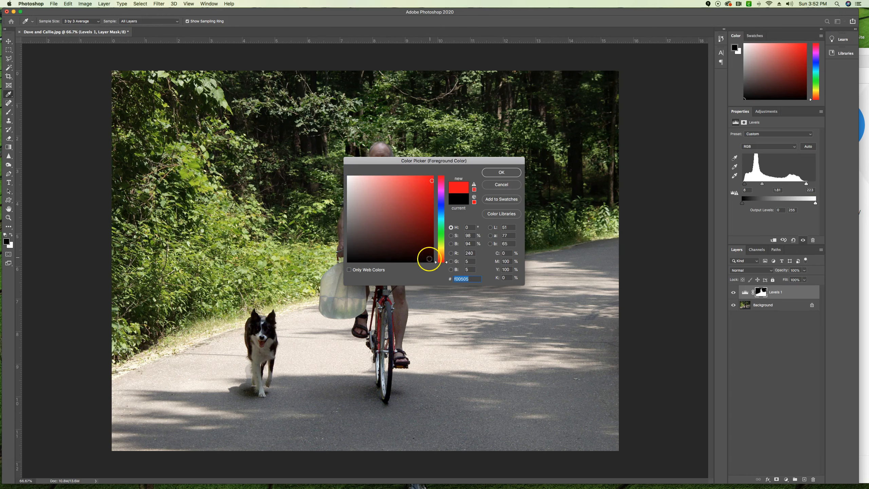
drag(347, 178, 348, 220)
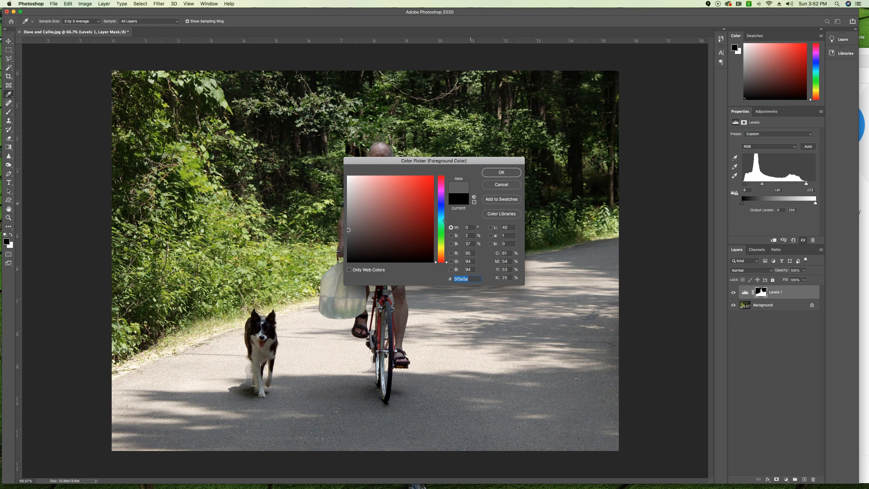
click(509, 173)
key(b)
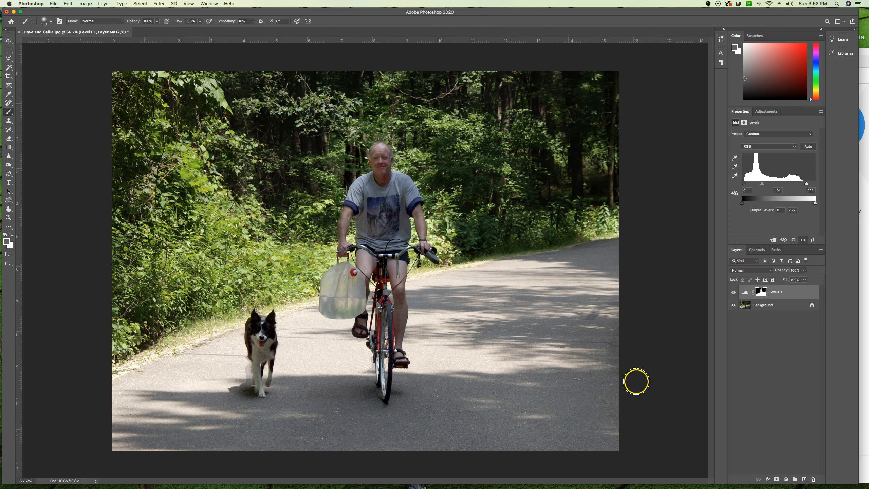
Paint dark gray on the Levels mask over the road to the right of the cyclist
drag(603, 444, 591, 458)
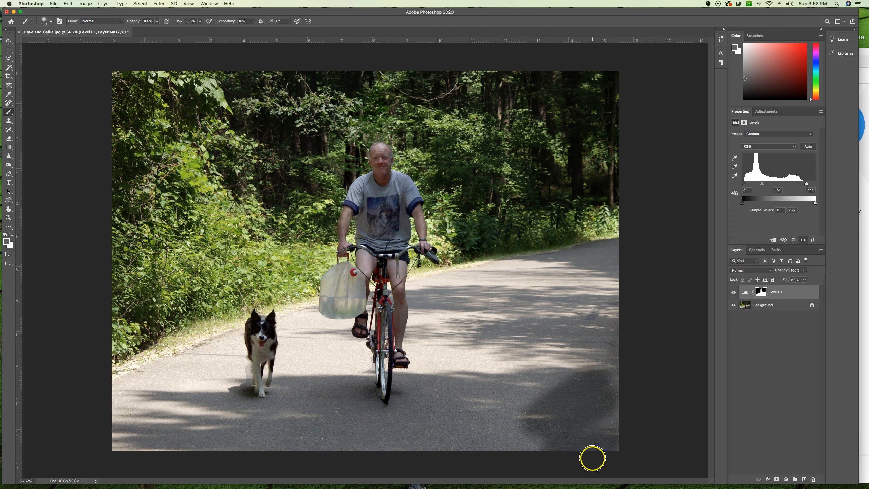
mouse_move(503, 403)
mouse_down()
mouse_move(456, 417)
mouse_move(464, 466)
mouse_move(607, 450)
mouse_move(567, 376)
mouse_move(595, 284)
mouse_move(616, 260)
mouse_move(559, 277)
mouse_move(492, 274)
mouse_move(442, 288)
mouse_move(423, 300)
mouse_move(419, 381)
mouse_up()
mouse_move(415, 417)
mouse_down()
mouse_move(541, 301)
mouse_move(507, 344)
mouse_move(478, 304)
mouse_move(455, 377)
mouse_up()
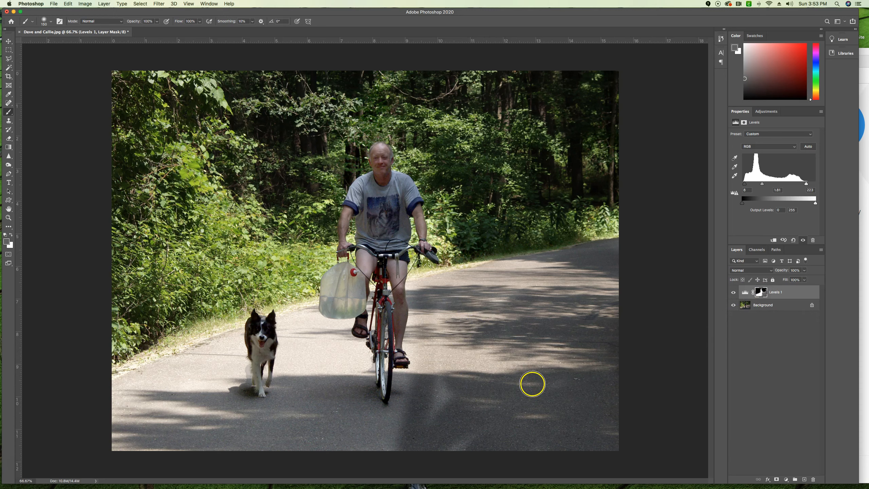
Display the Levels mask on its own, paint over the white gaps in its gray road area, and return to the photo view
alt+click(762, 294)
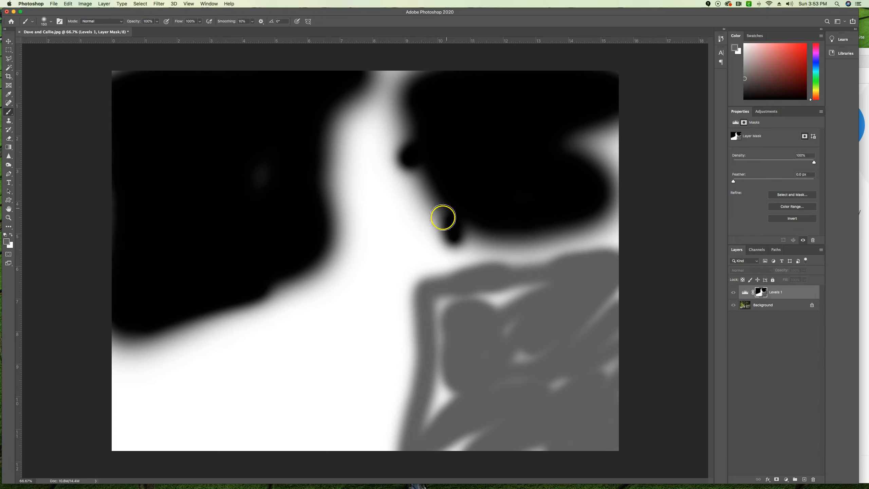
mouse_move(512, 299)
mouse_down()
mouse_move(484, 298)
mouse_move(523, 295)
mouse_move(450, 299)
mouse_move(433, 424)
mouse_move(455, 395)
mouse_move(502, 372)
mouse_move(462, 418)
mouse_move(467, 450)
mouse_move(538, 446)
mouse_move(528, 439)
mouse_move(602, 356)
mouse_move(612, 310)
mouse_move(573, 371)
mouse_move(563, 330)
mouse_up()
click(534, 289)
click(519, 330)
click(552, 382)
click(445, 451)
click(560, 443)
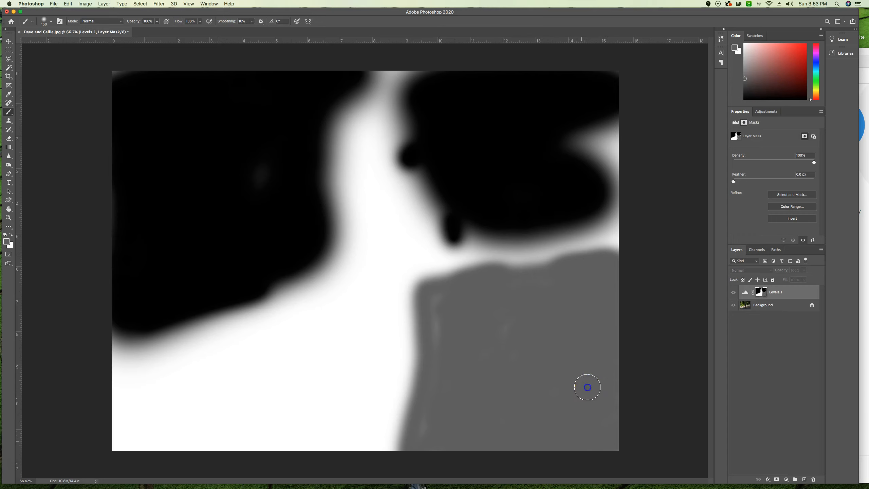
click(760, 293)
alt+click(762, 294)
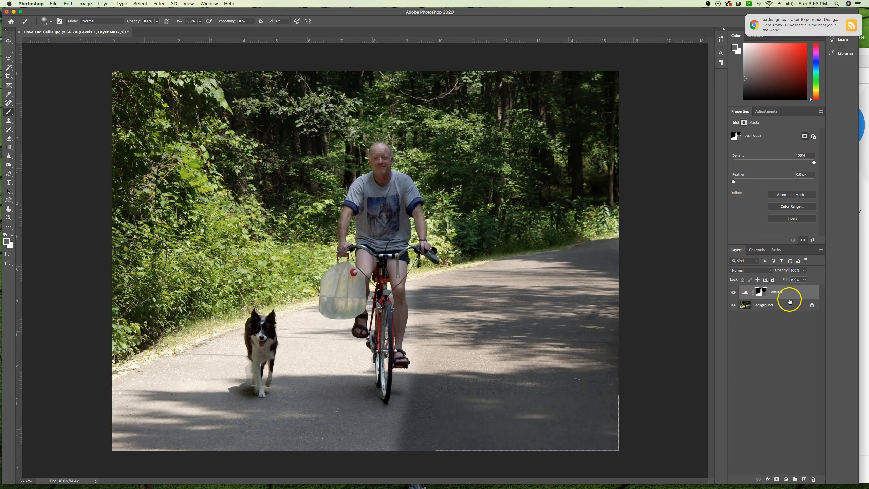
Load the Levels mask as a selection, deselect it, and disable the layer mask
super+click(766, 290)
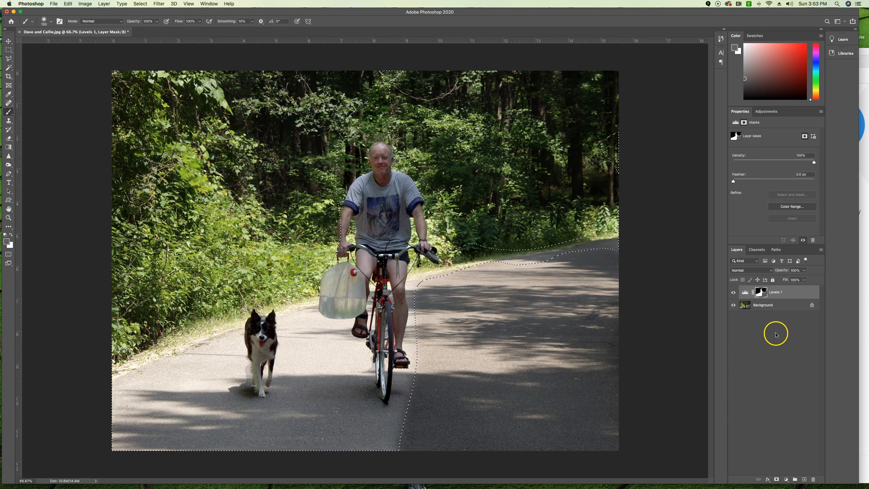
key(super+d)
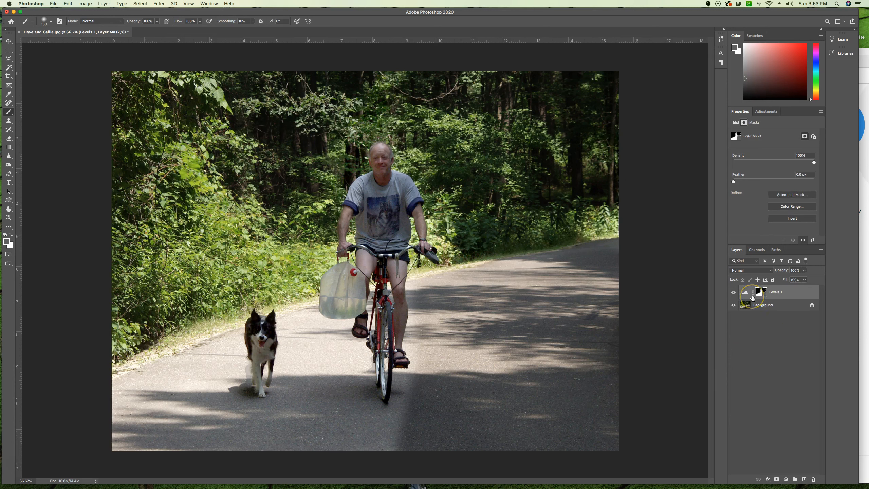
shift+click(762, 293)
Close the Dave and Callie.jpg document without saving the changes
click(19, 31)
click(419, 158)
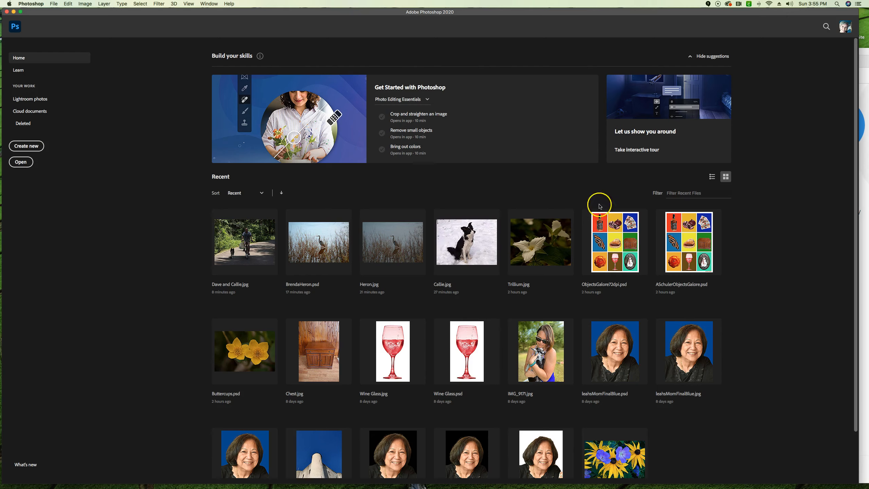